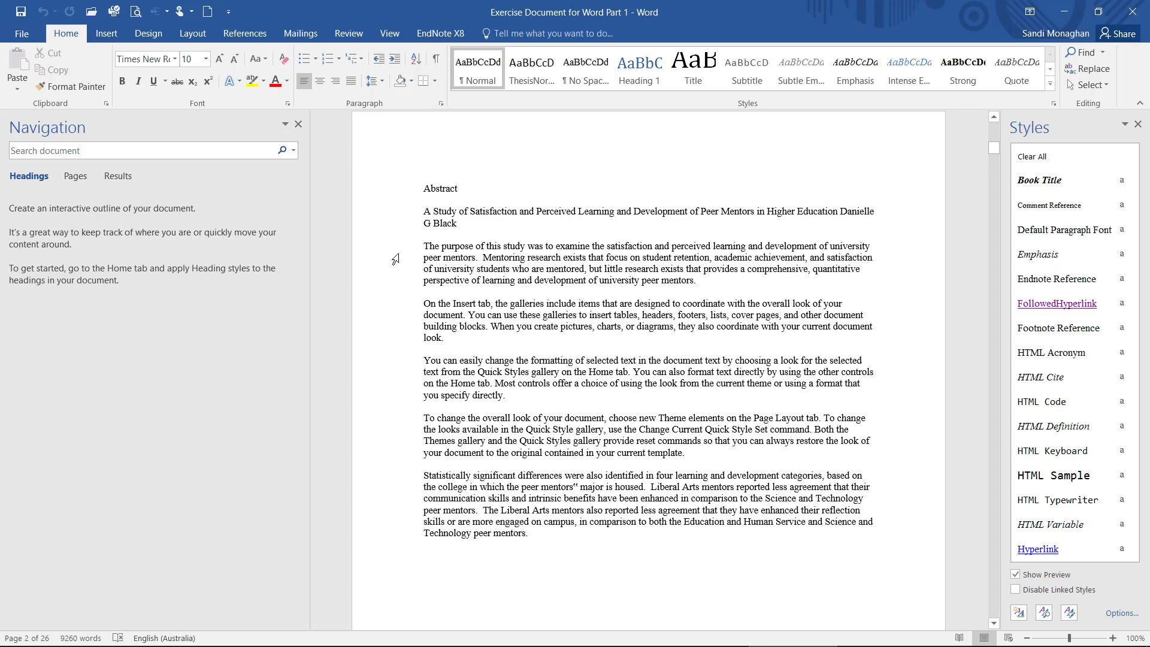
- Set the 'The purpose of this study' paragraph to Arial, 11 pt
double_click(395, 259)
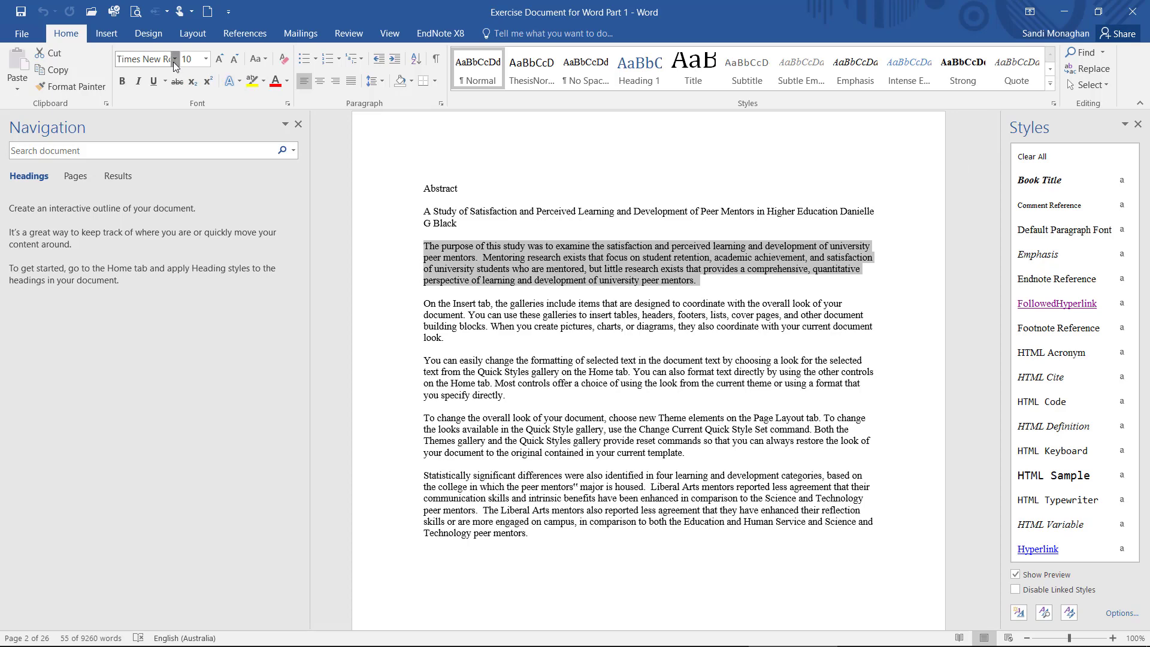
left_click(174, 62)
left_click(167, 147)
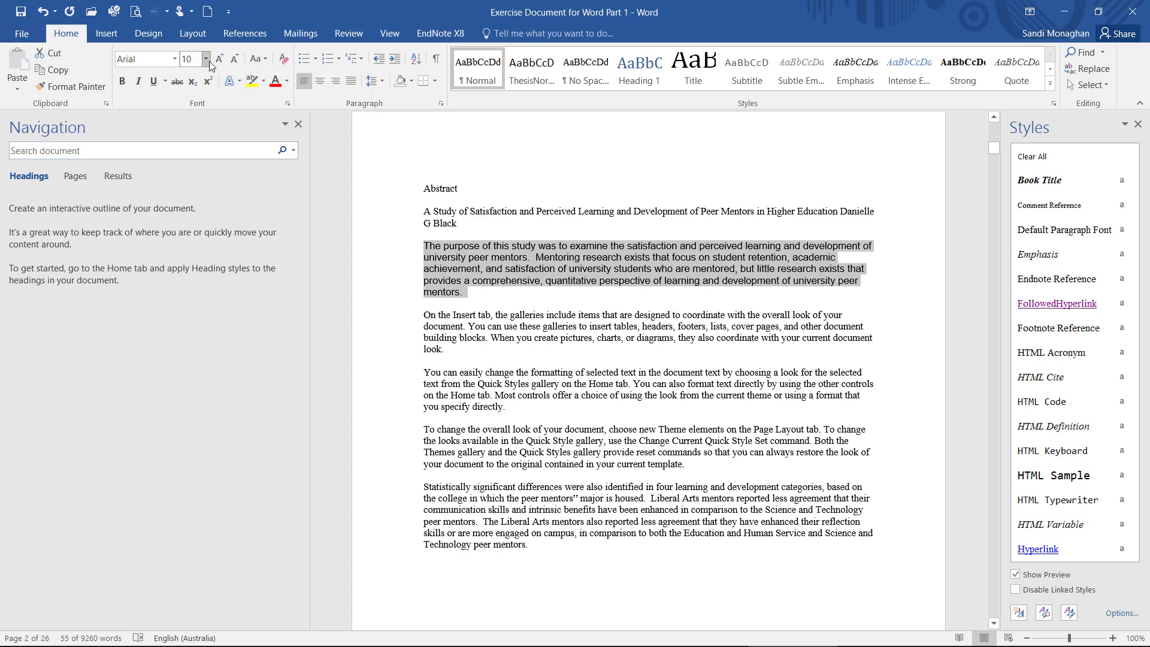
left_click(206, 59)
left_click(189, 118)
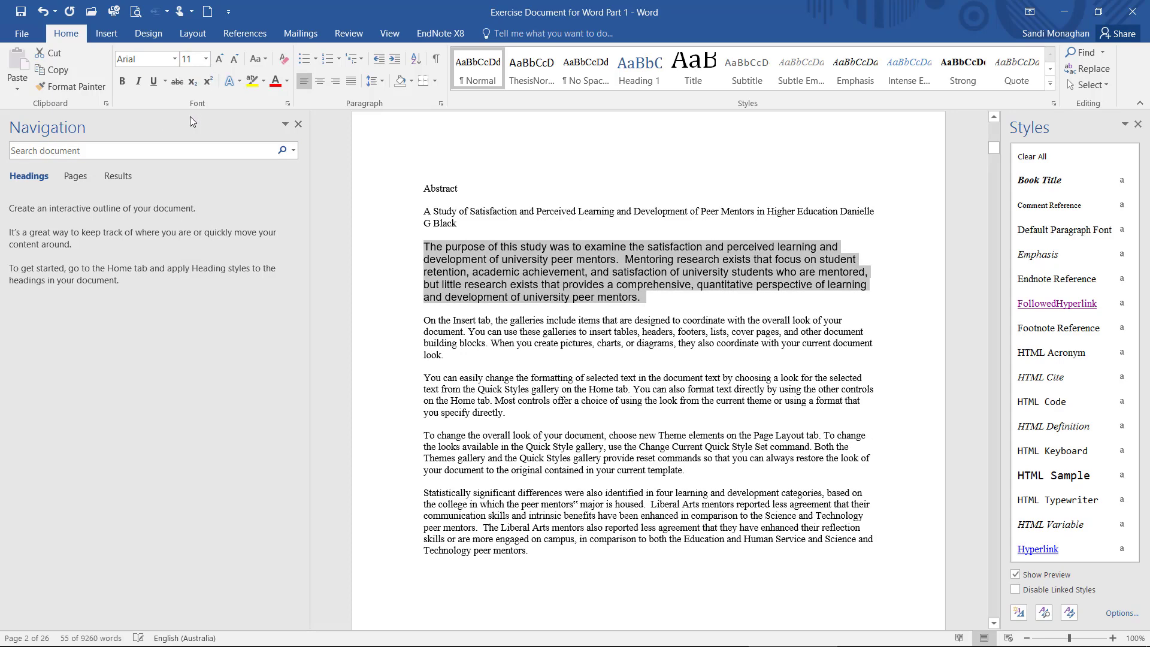
- Give the paragraph double line spacing and a 1.27 cm first-line indent
left_click(442, 104)
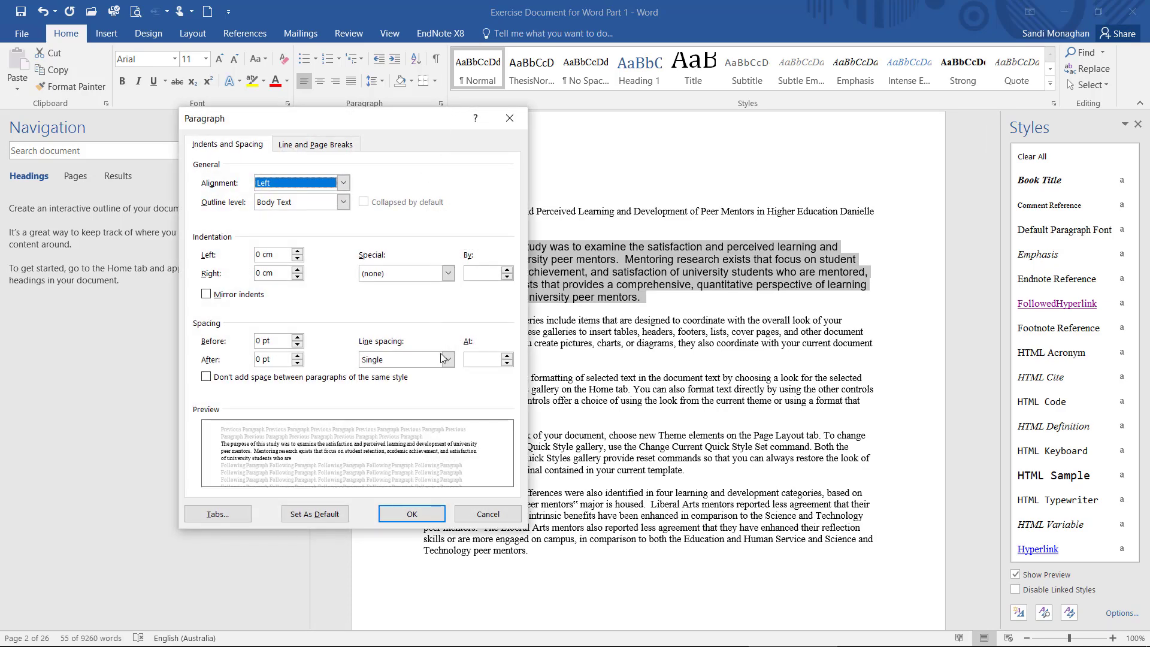
left_click(448, 359)
left_click(447, 394)
left_click(448, 273)
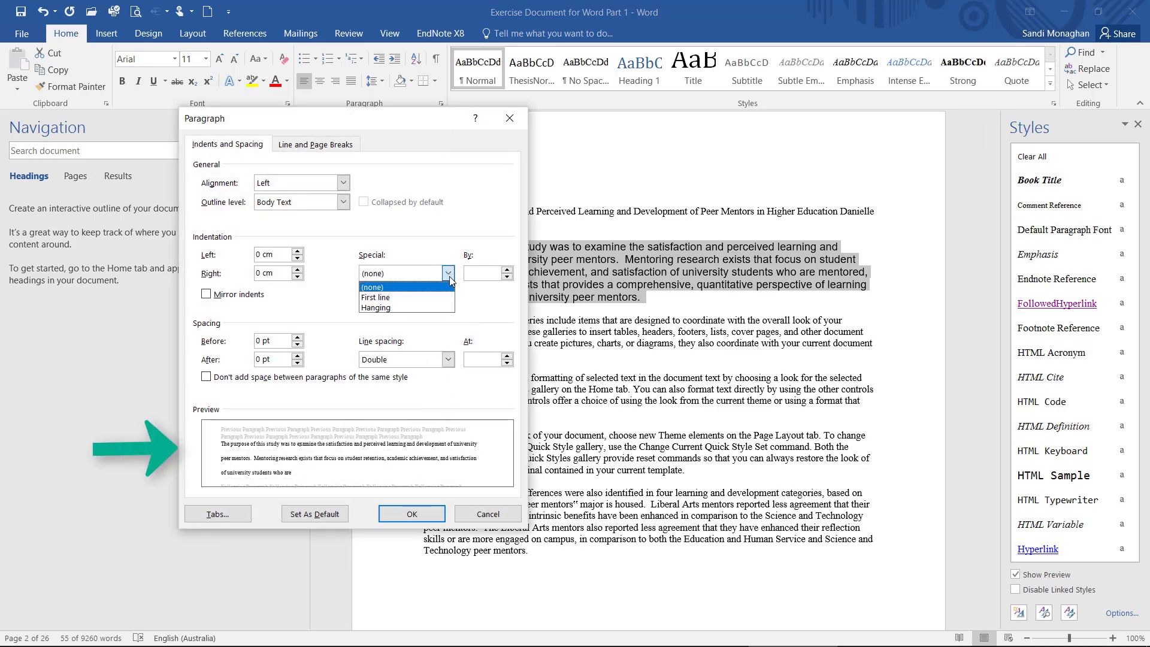
left_click(445, 293)
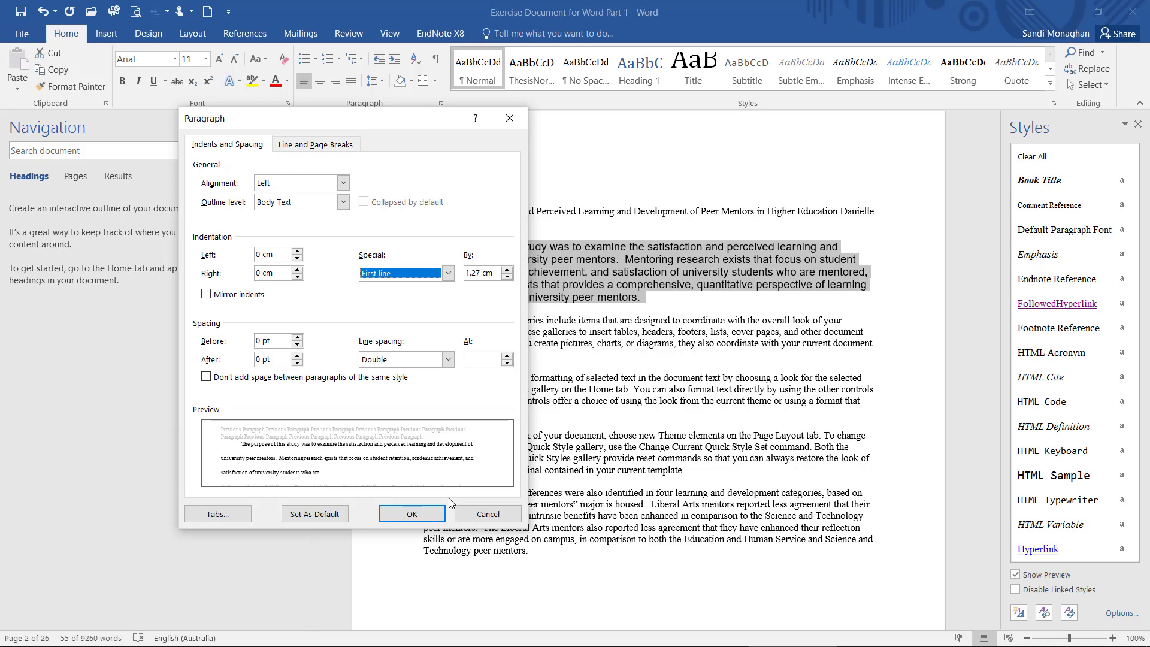
left_click(426, 515)
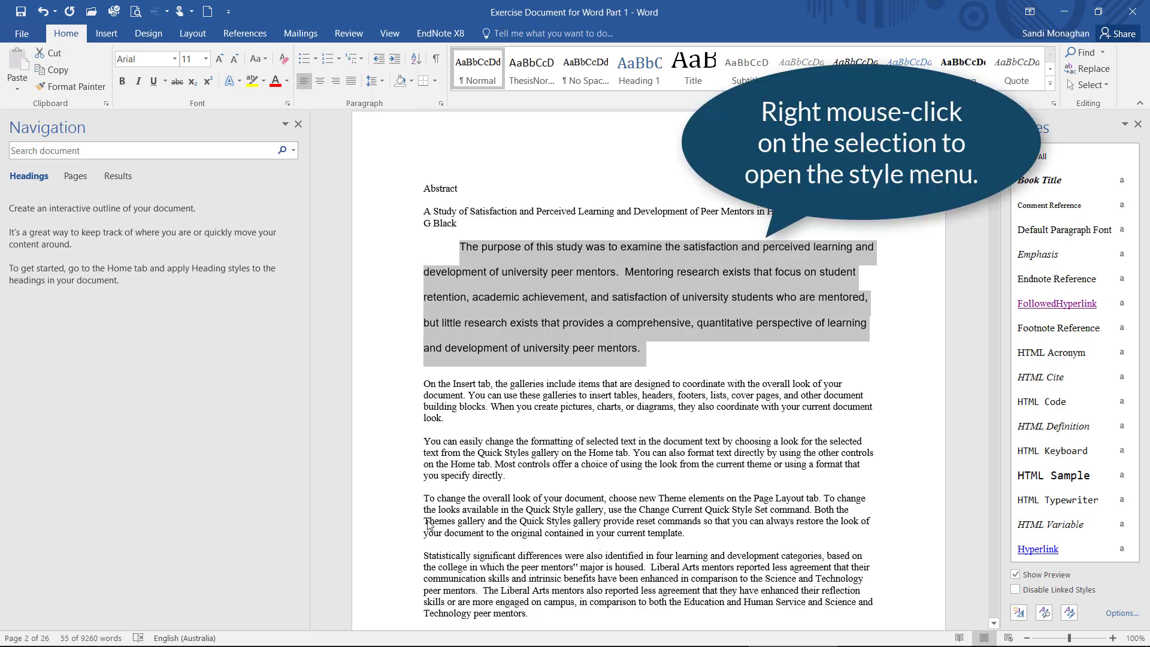
- Create a new style named ThesisBody from the selected paragraph's formatting
right_click(465, 338)
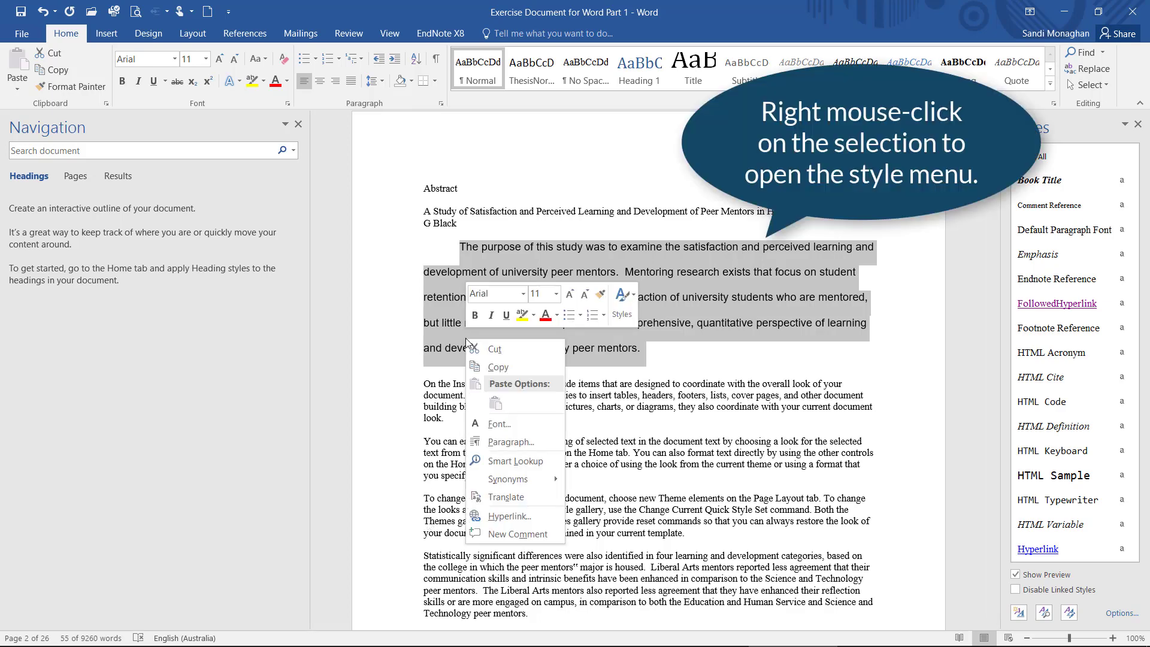
left_click(631, 296)
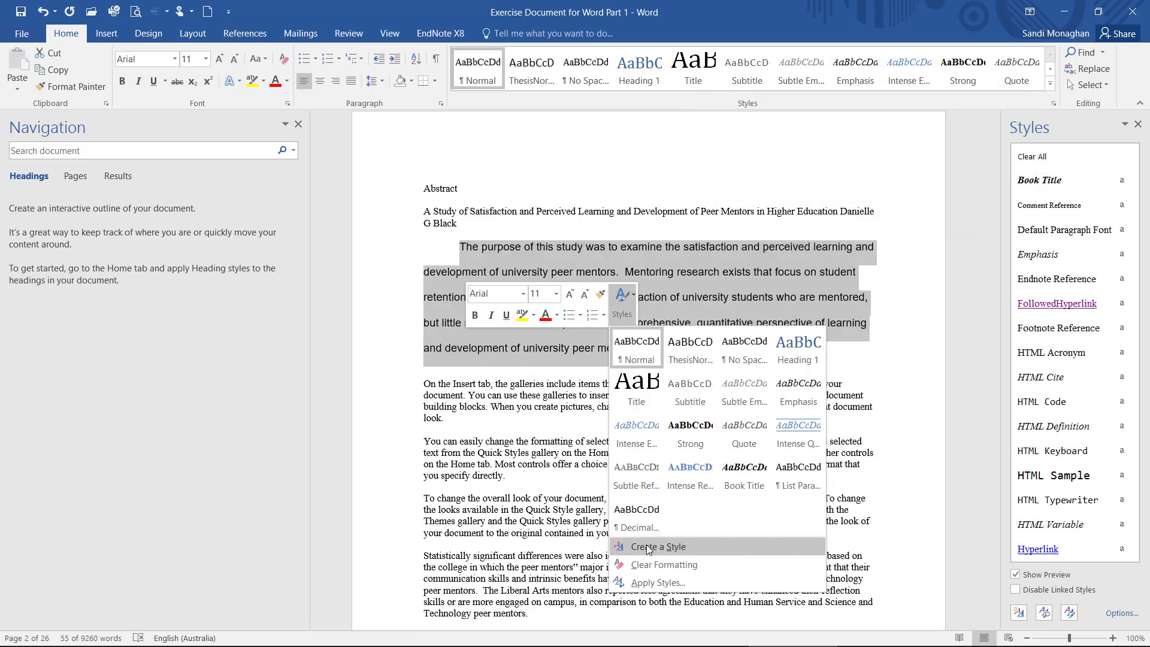
left_click(646, 546)
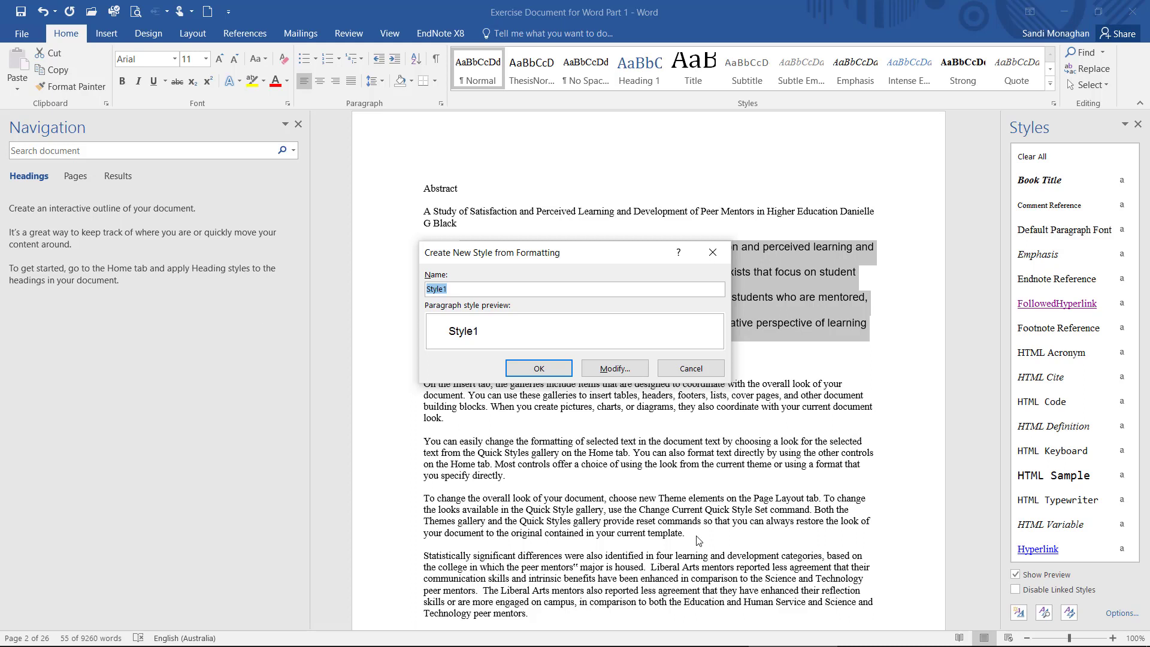
type("ThesisBody")
left_click(549, 368)
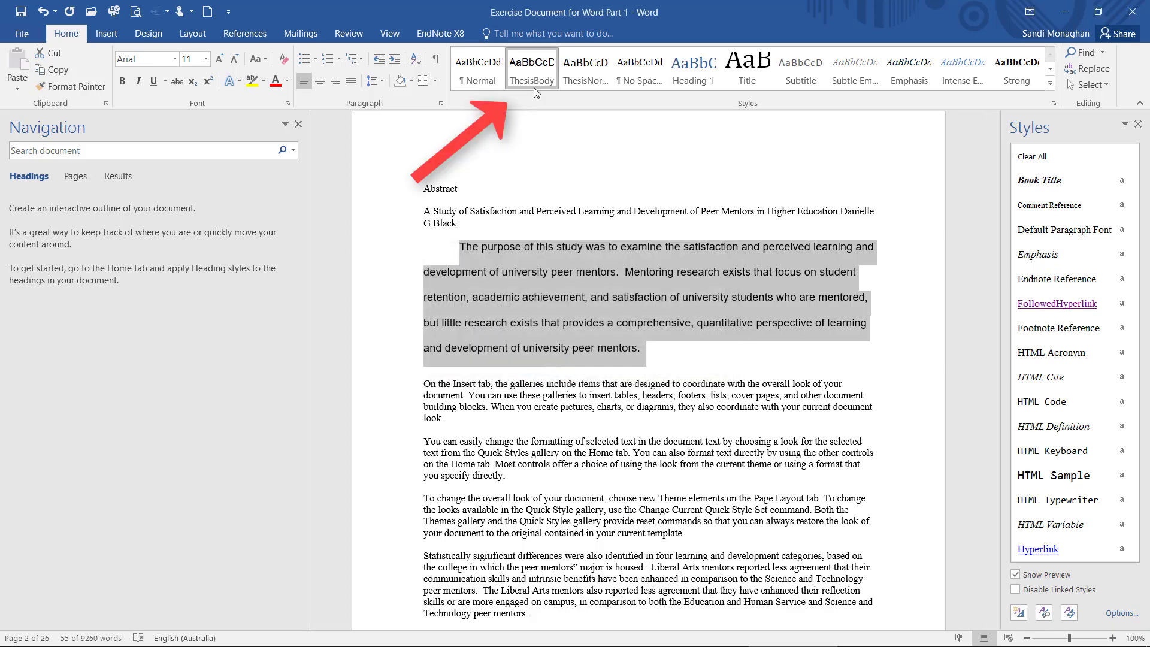
left_click(1054, 104)
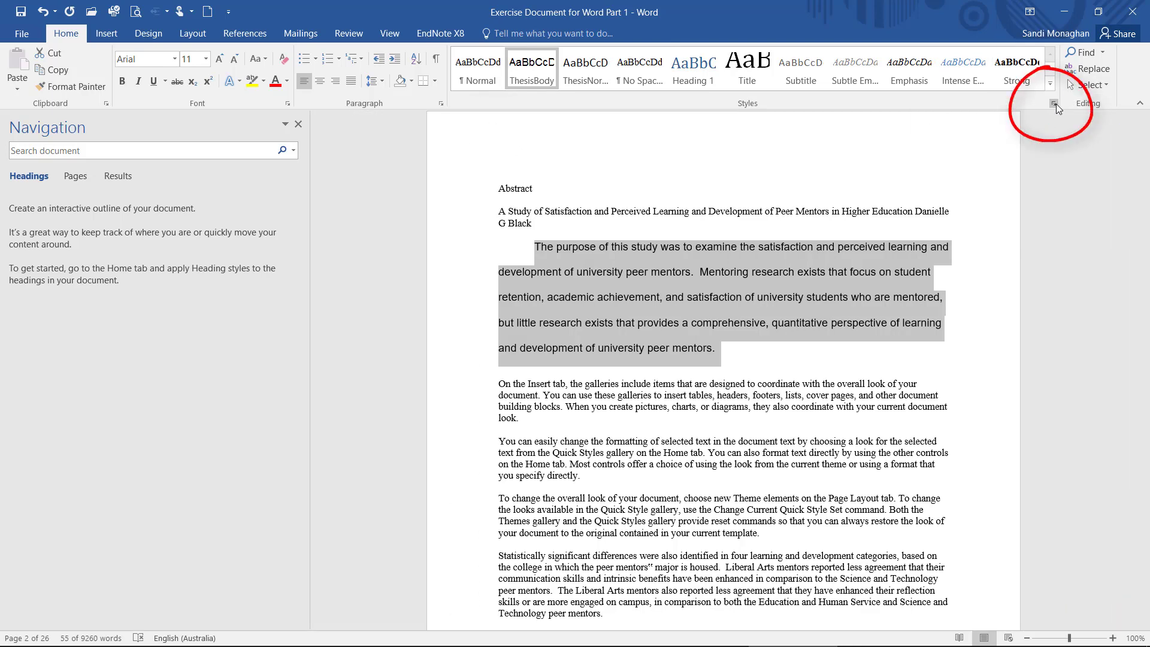
left_click(1054, 104)
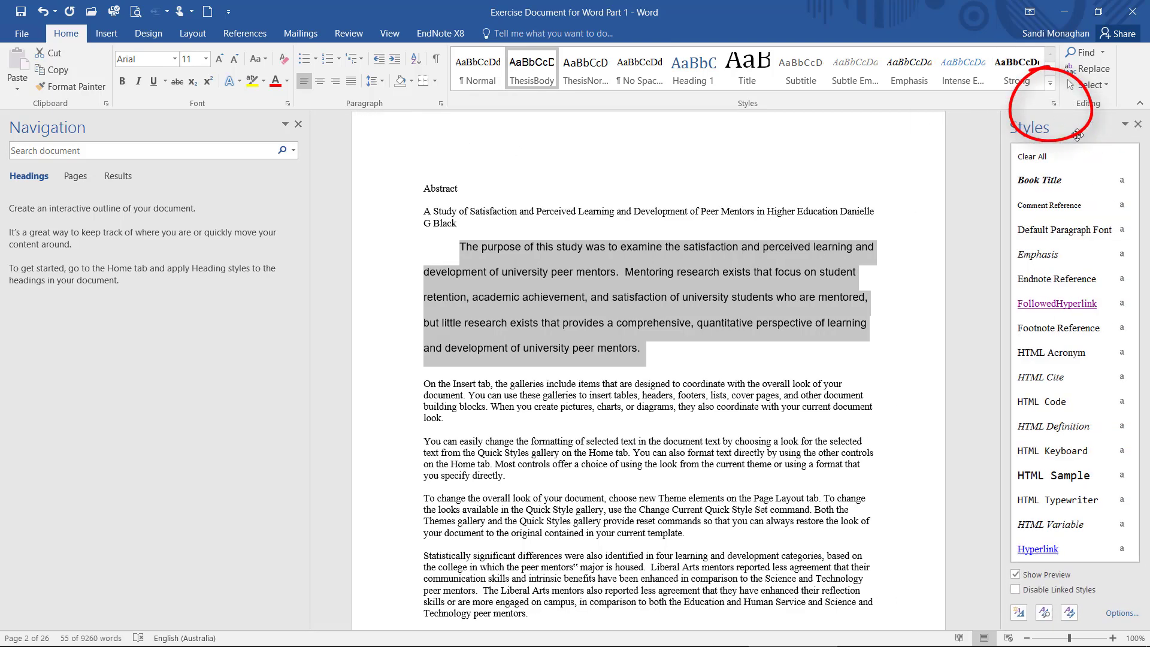
left_click_drag(1134, 187, 1134, 246)
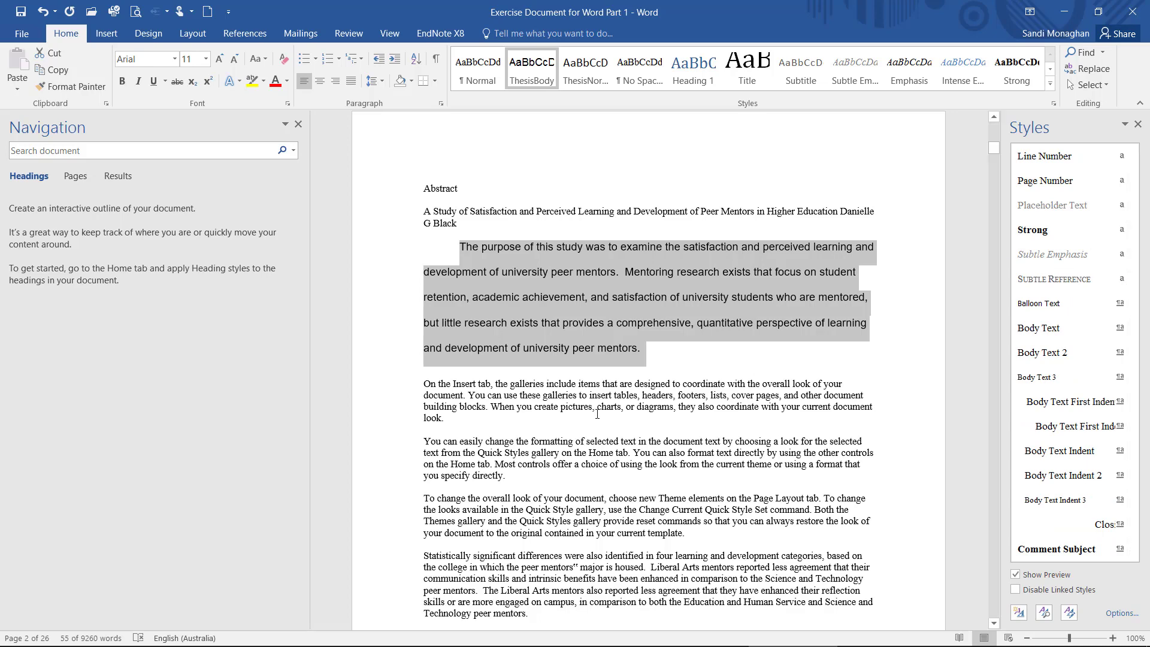
- Apply the ThesisBody style to the whole document
key("ctrl+a")
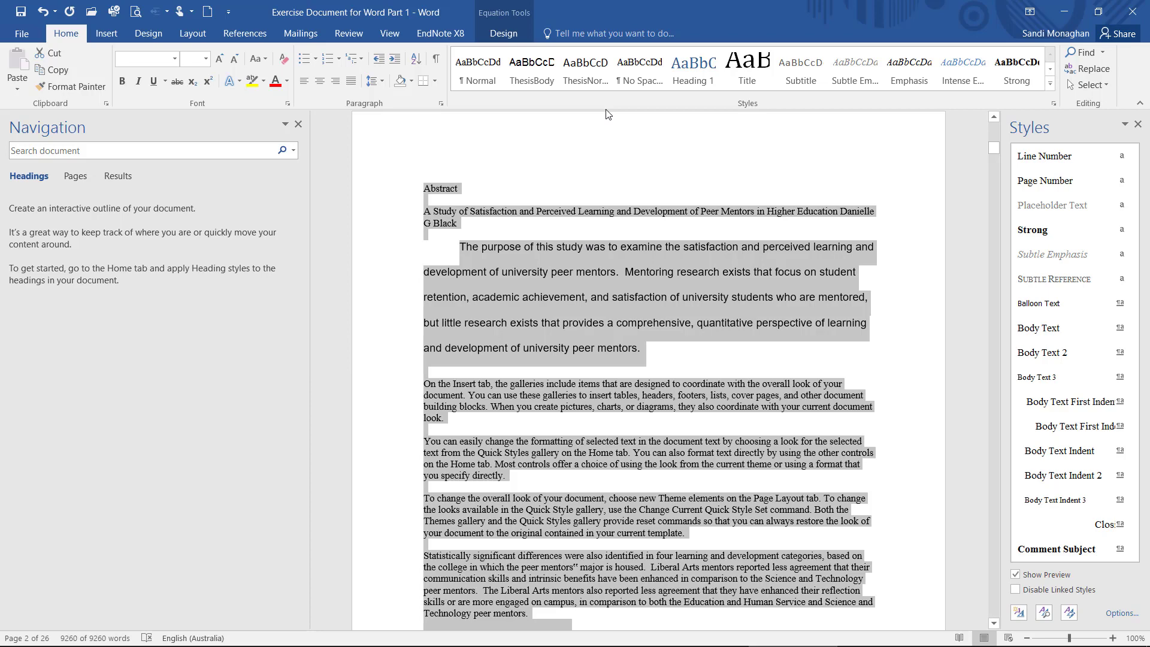
left_click(533, 86)
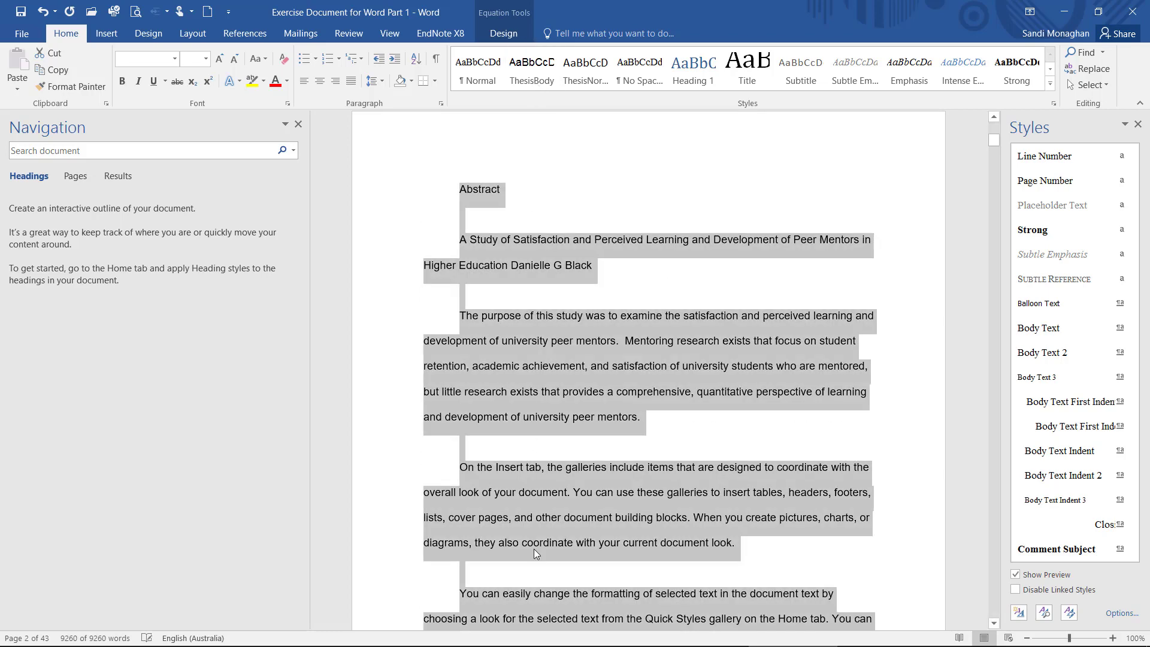
left_click(534, 549)
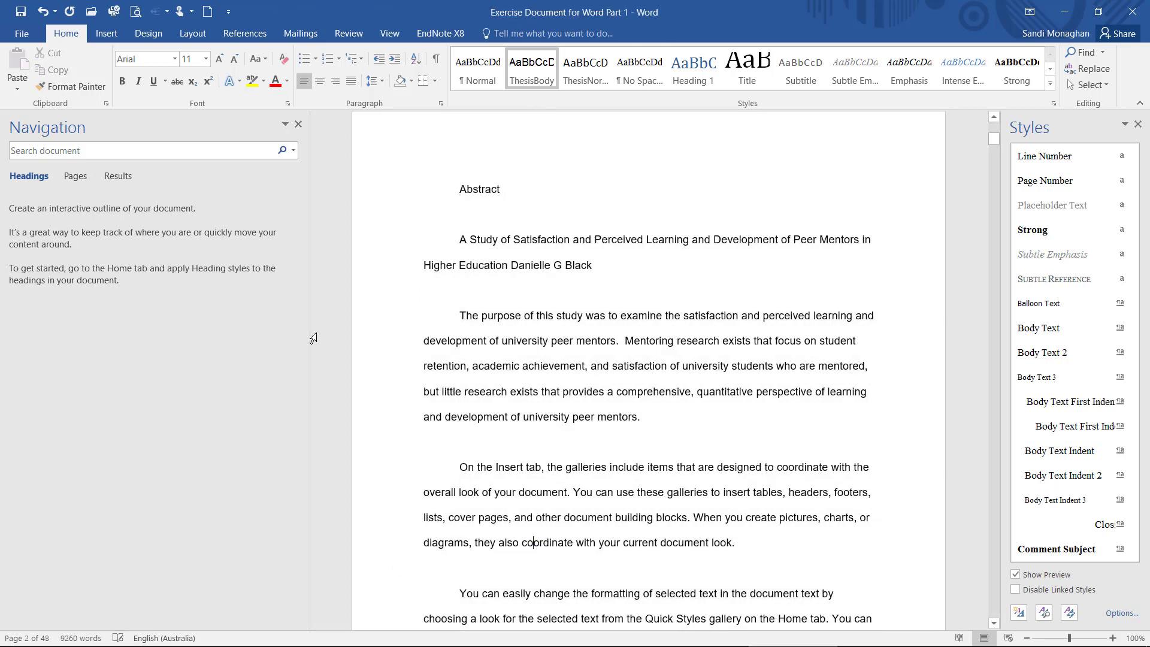
- Test the purpose paragraph by switching it to Normal and back to ThesisBody
double_click(370, 331)
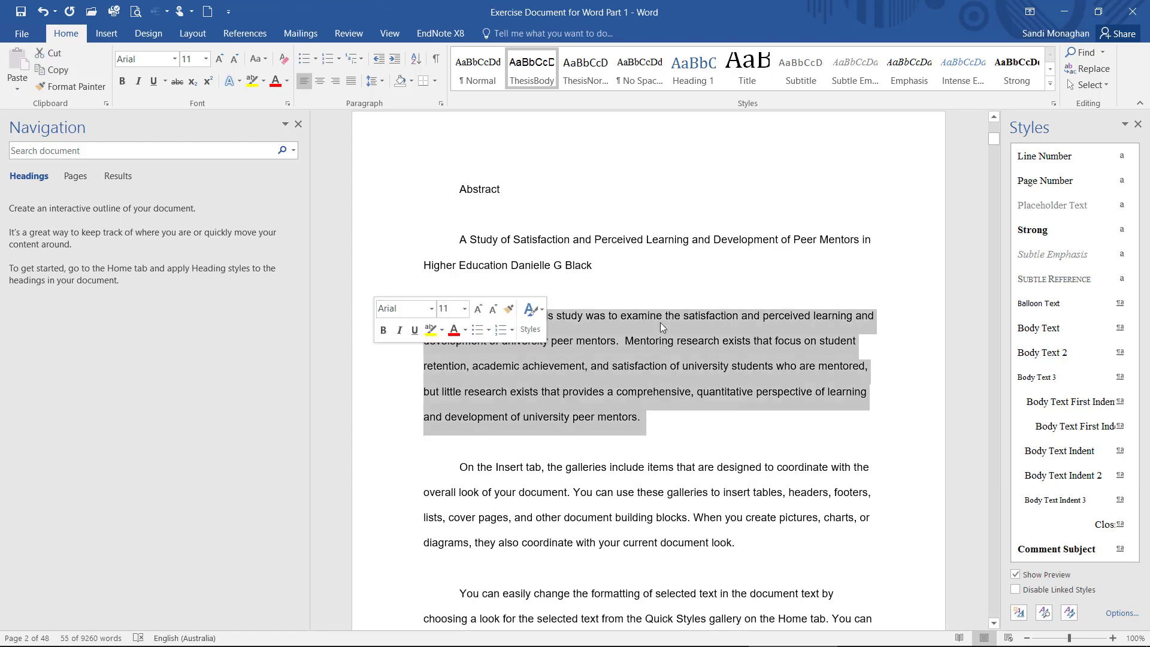
left_click(470, 66)
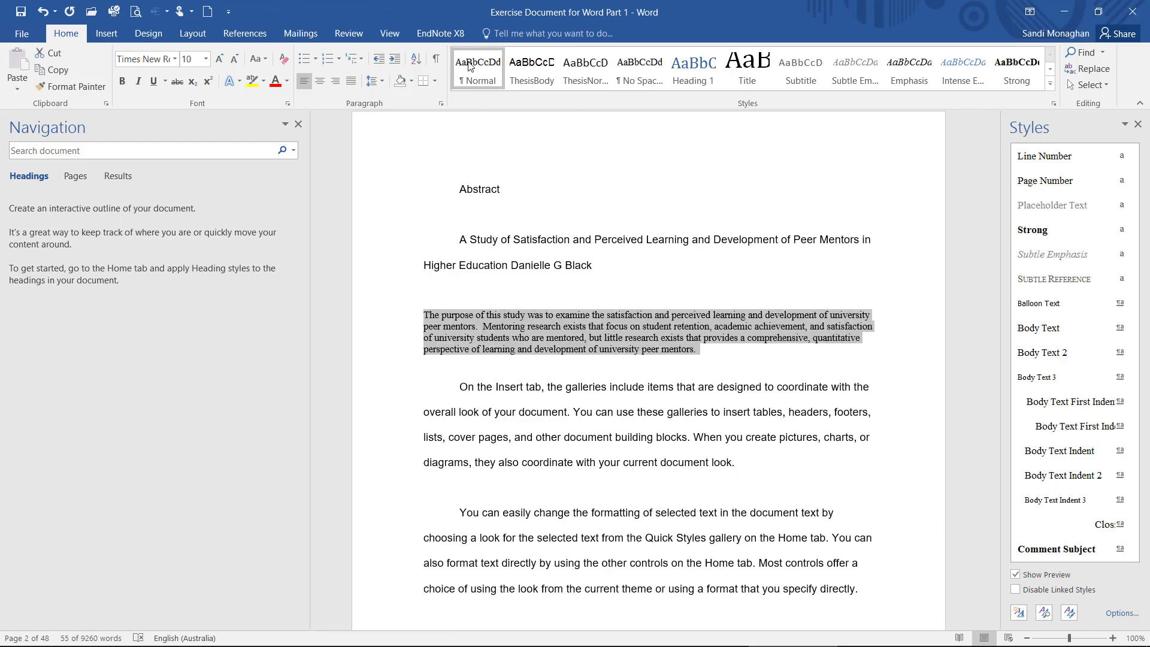
left_click(529, 66)
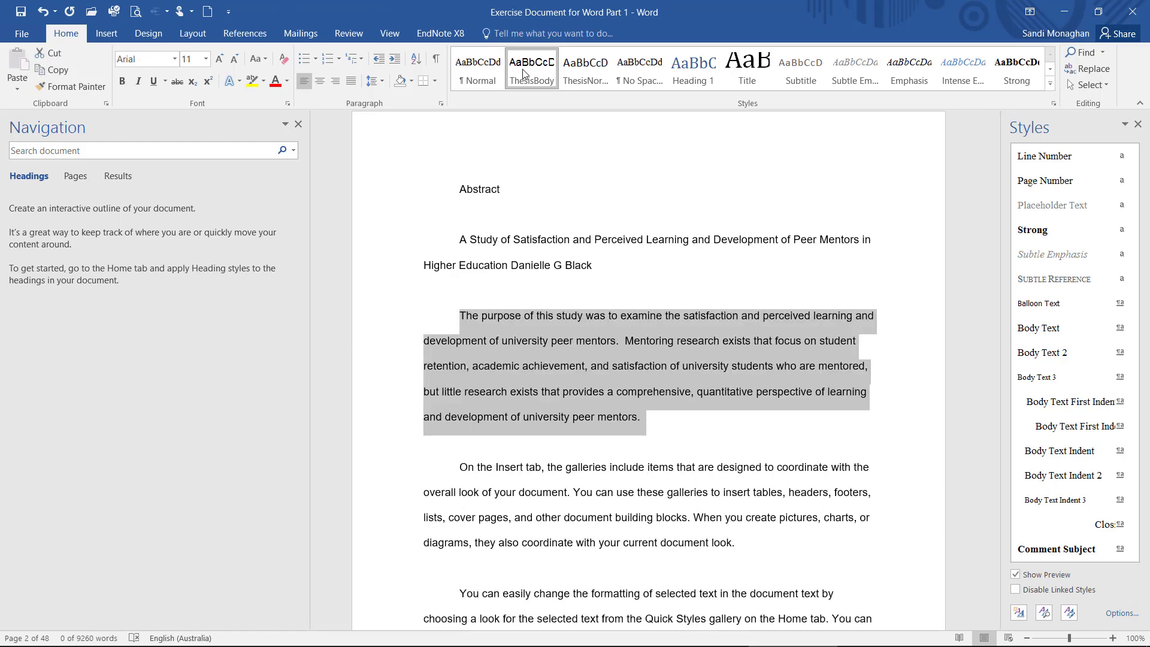
- Open the Styles pane and scroll down through its style list
left_click(584, 501)
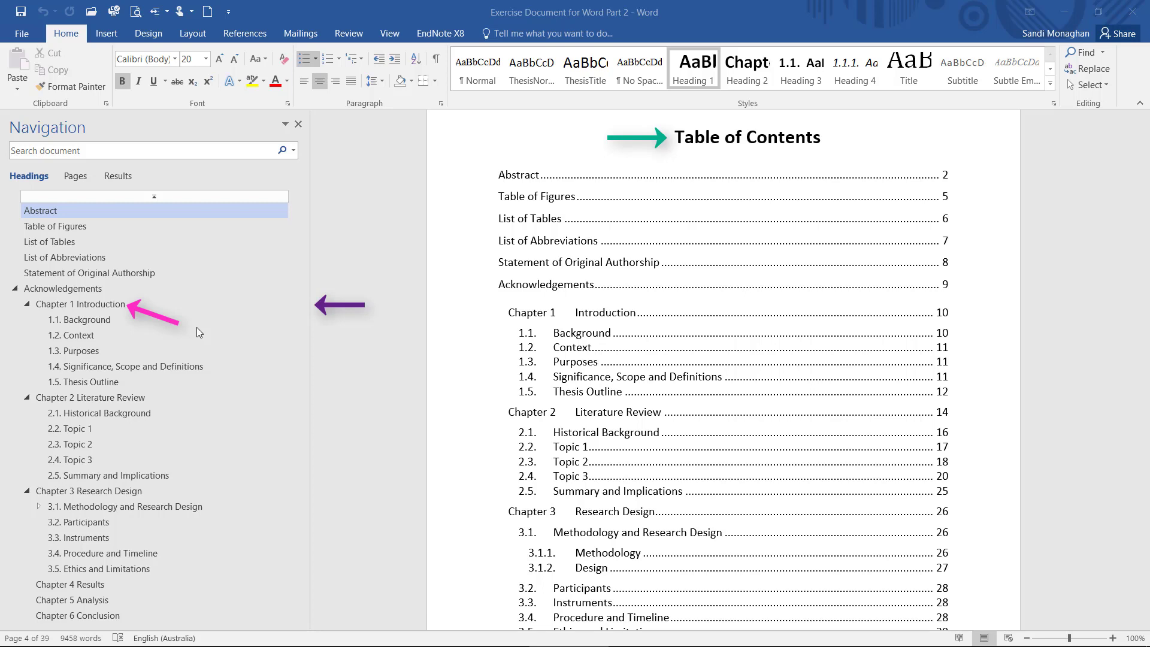
left_click(1054, 104)
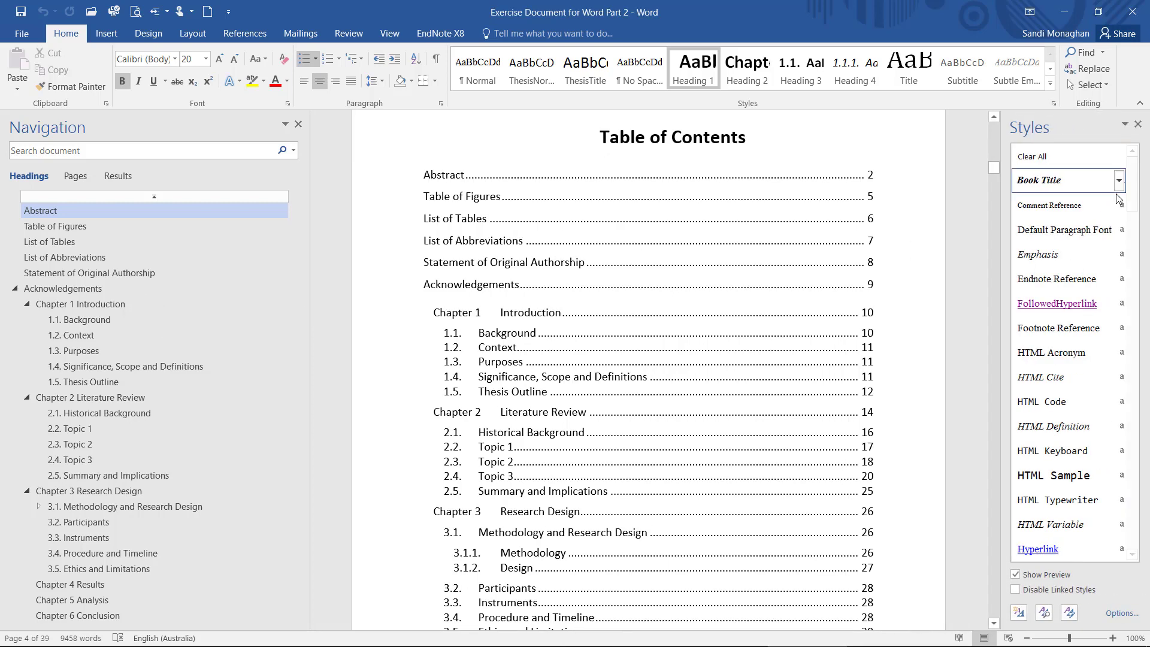
left_click_drag(1135, 197, 1136, 331)
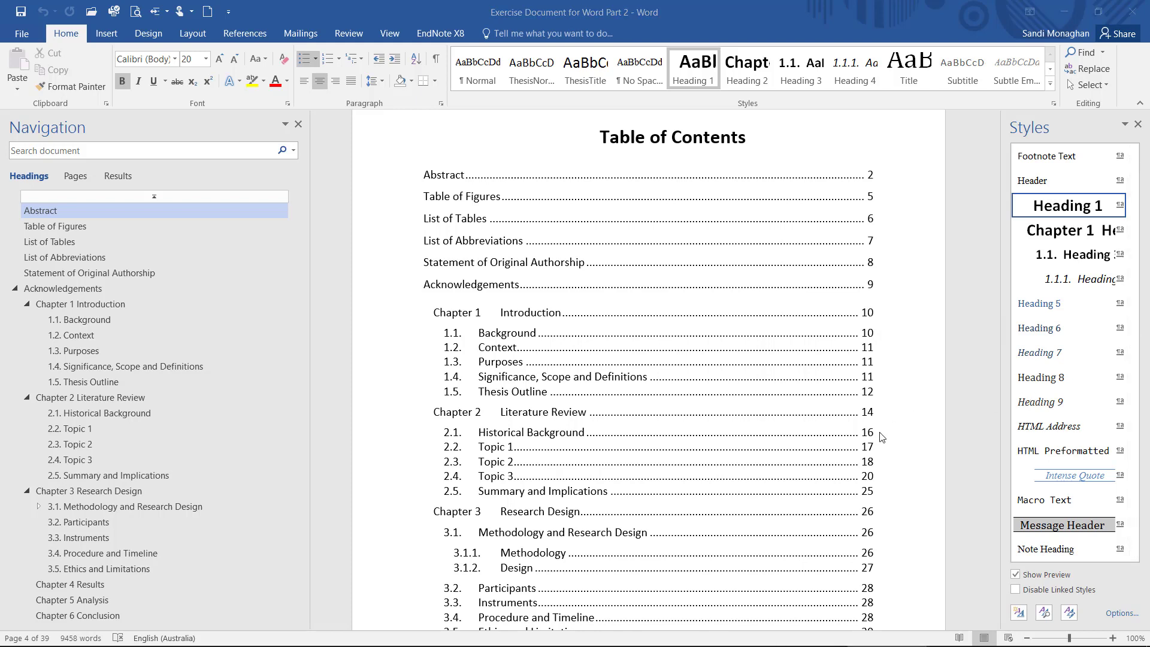
- Visit Abstract, Chapter 1, 1.1 Background and 3.1.2 Design, then switch to Part 1
left_click(41, 212)
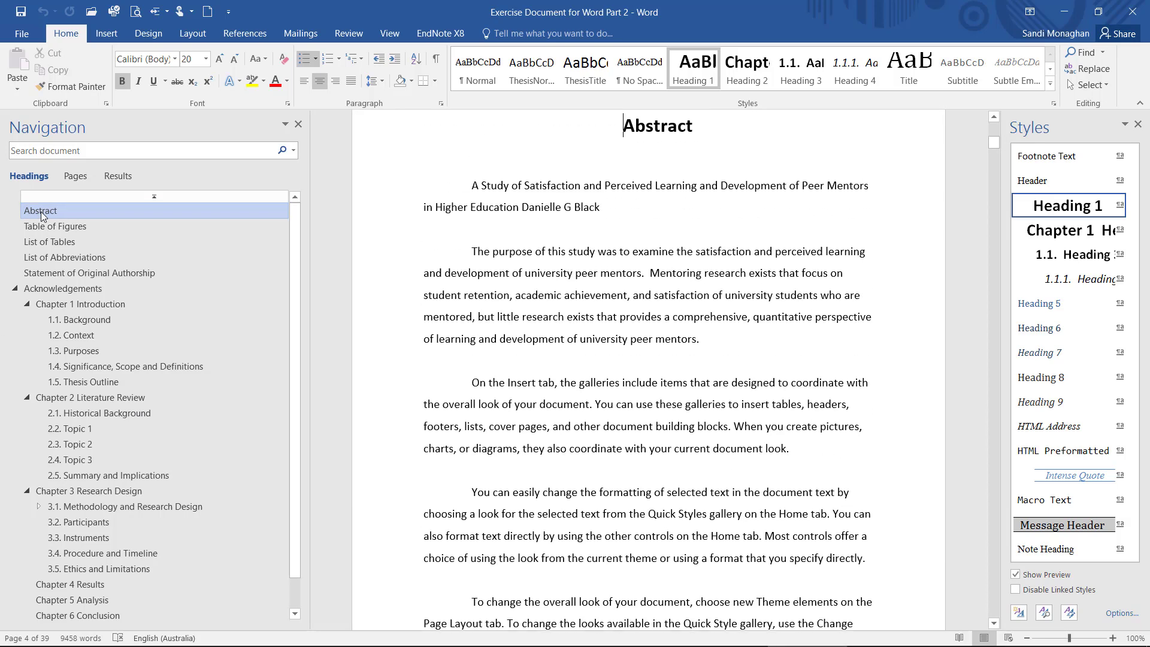
left_click(80, 305)
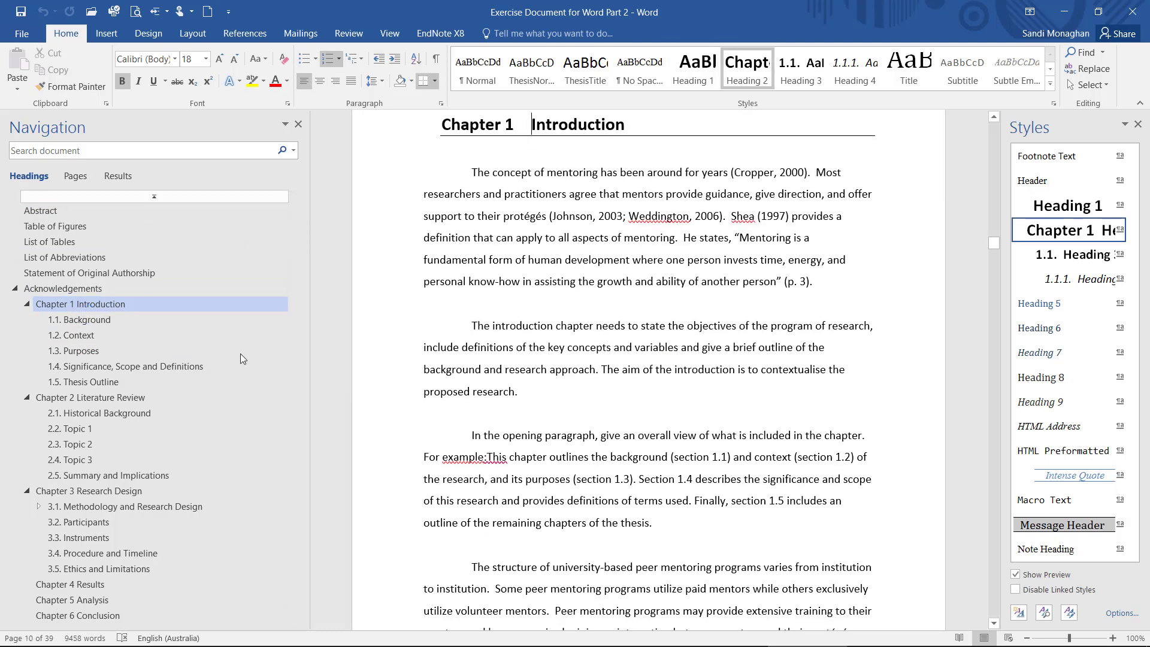
left_click(88, 322)
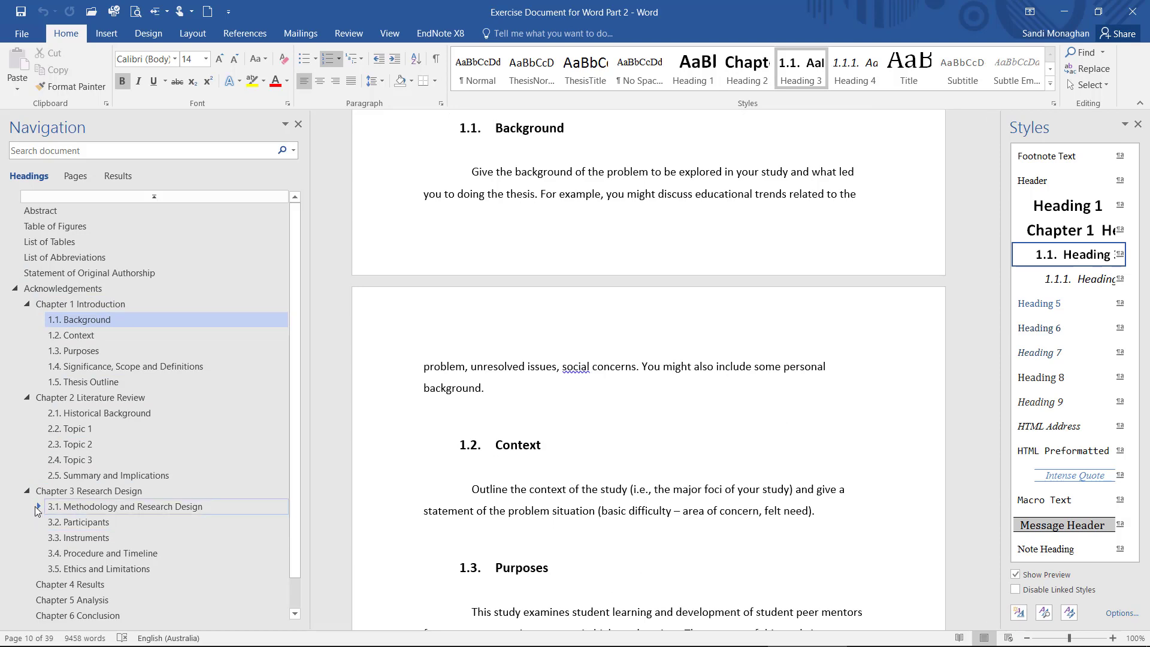
left_click(38, 506)
left_click(84, 539)
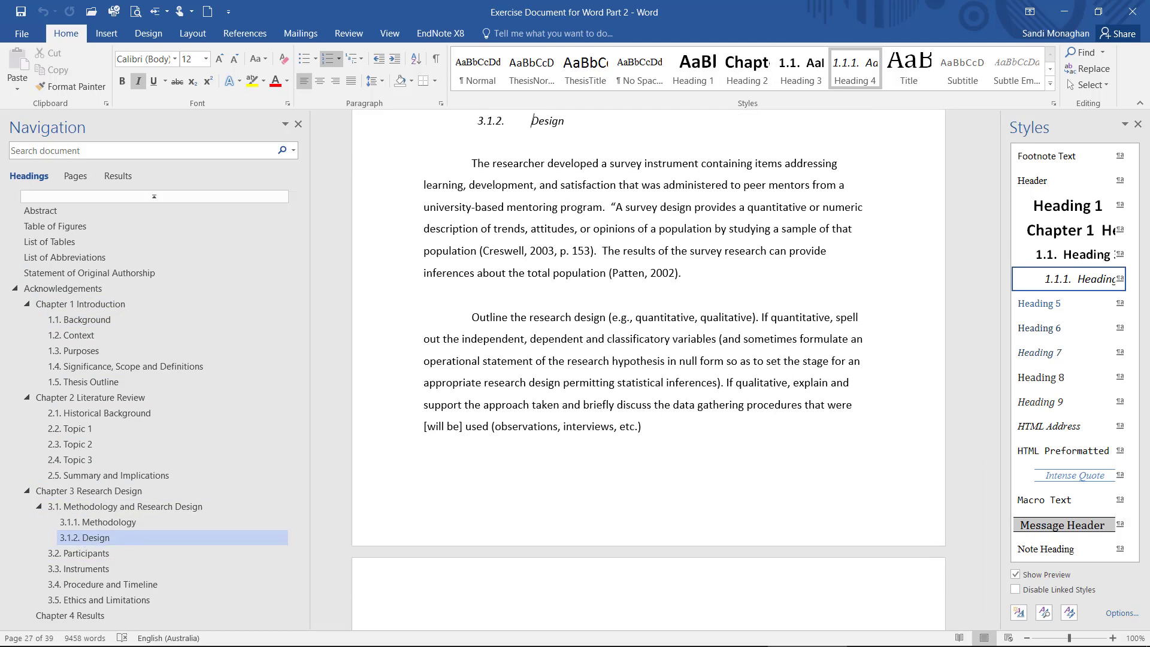
key("alt+Tab")
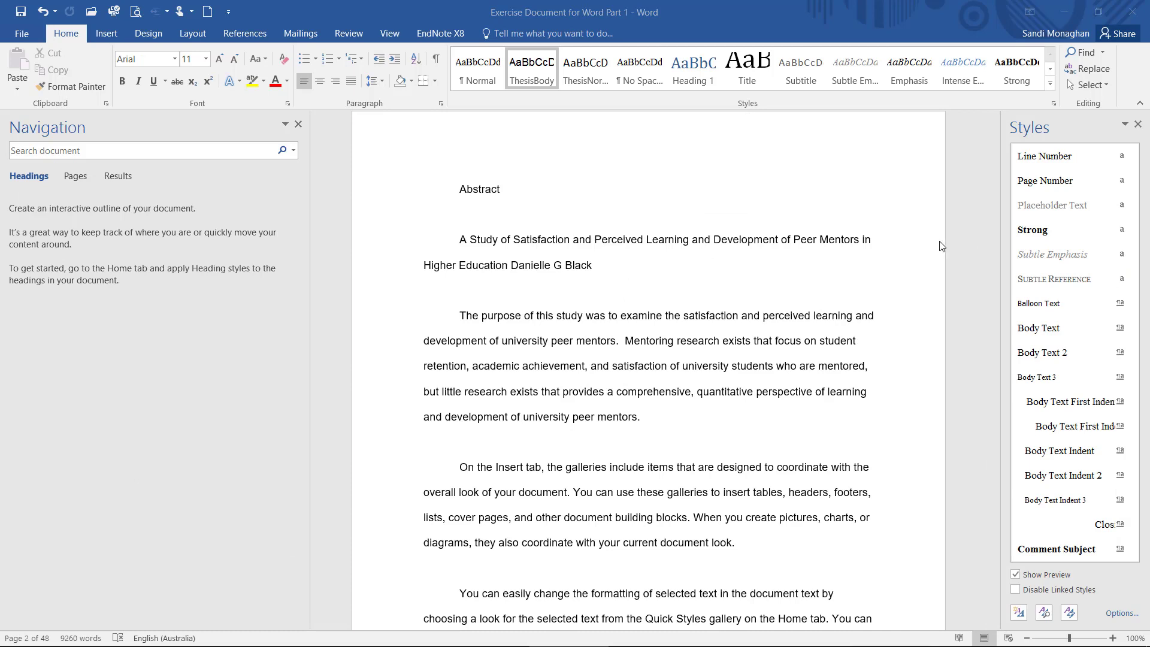
- Make the Abstract heading 16 pt, bold and centred
left_click(380, 203)
key("ctrl+z")
left_click(206, 59)
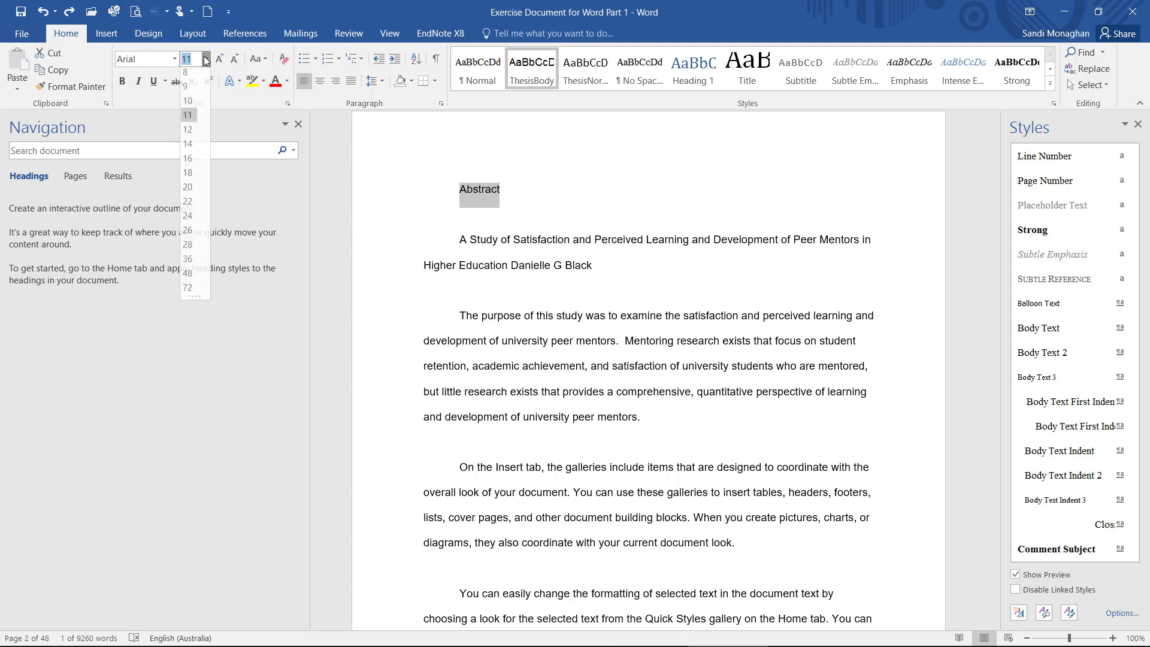
left_click(189, 164)
left_click(122, 82)
left_click(320, 82)
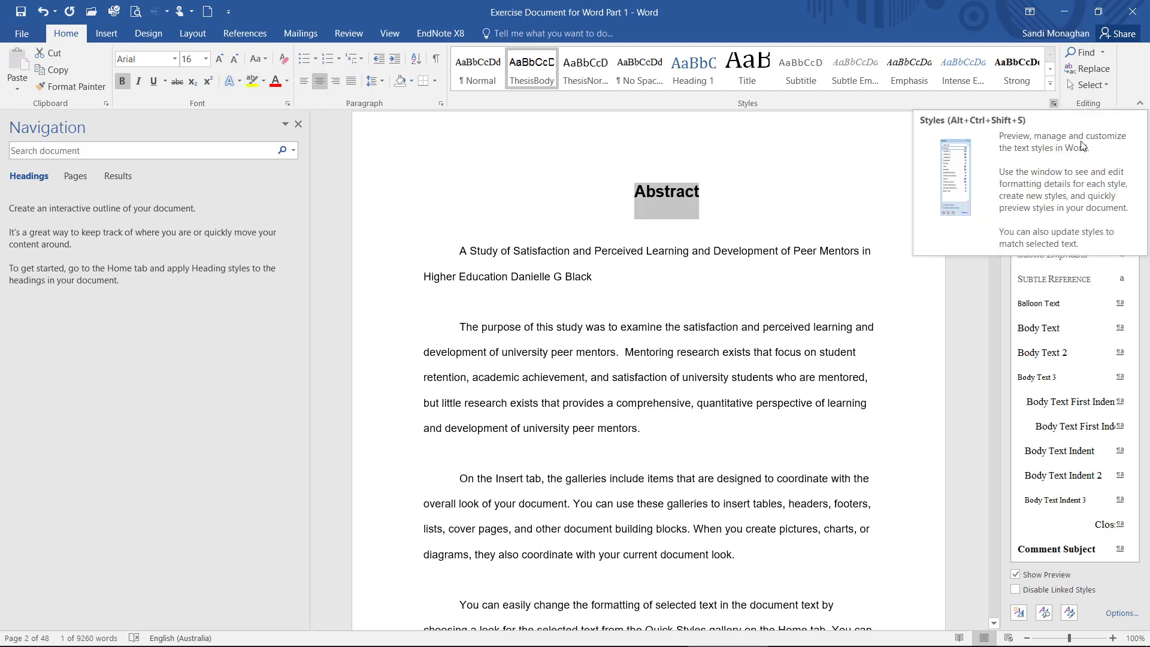
left_click_drag(1134, 257, 1133, 322)
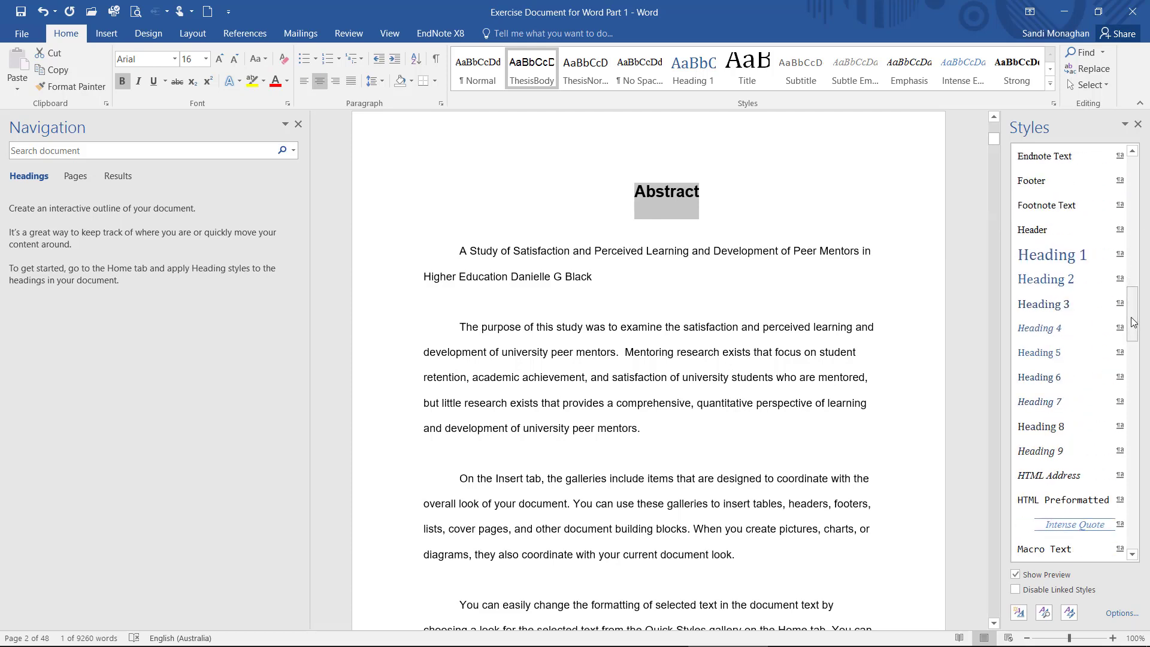
left_click(1119, 255)
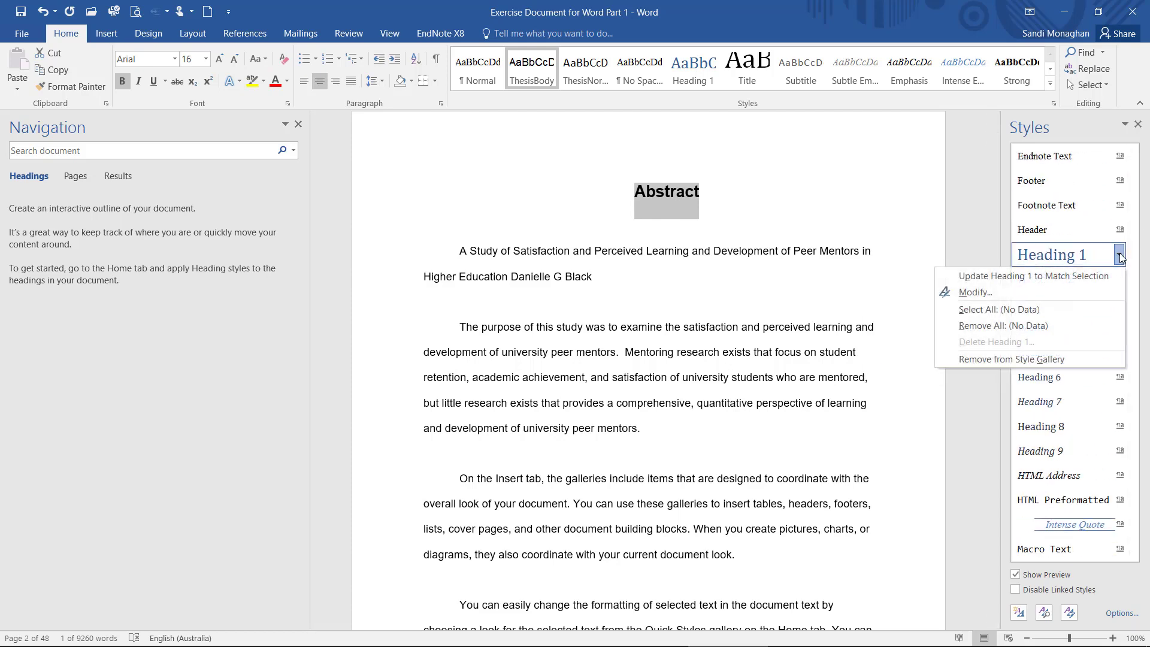
- Update Heading 1 to match the Abstract, then set its font size to 18 pt
left_click(1093, 280)
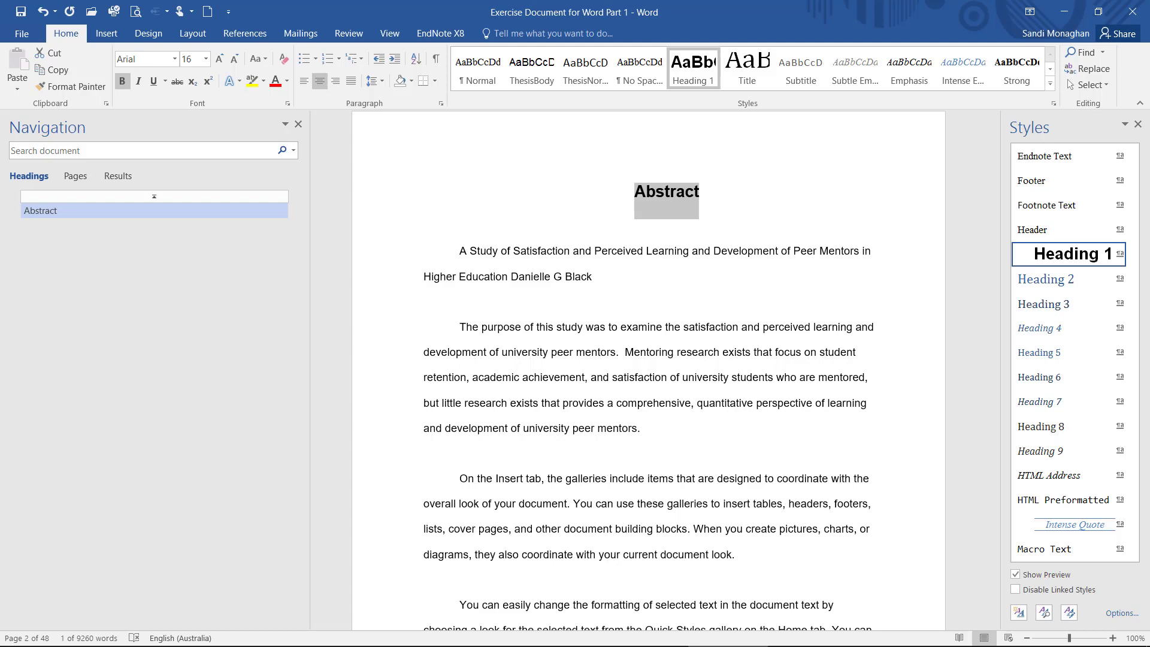
left_click(1119, 255)
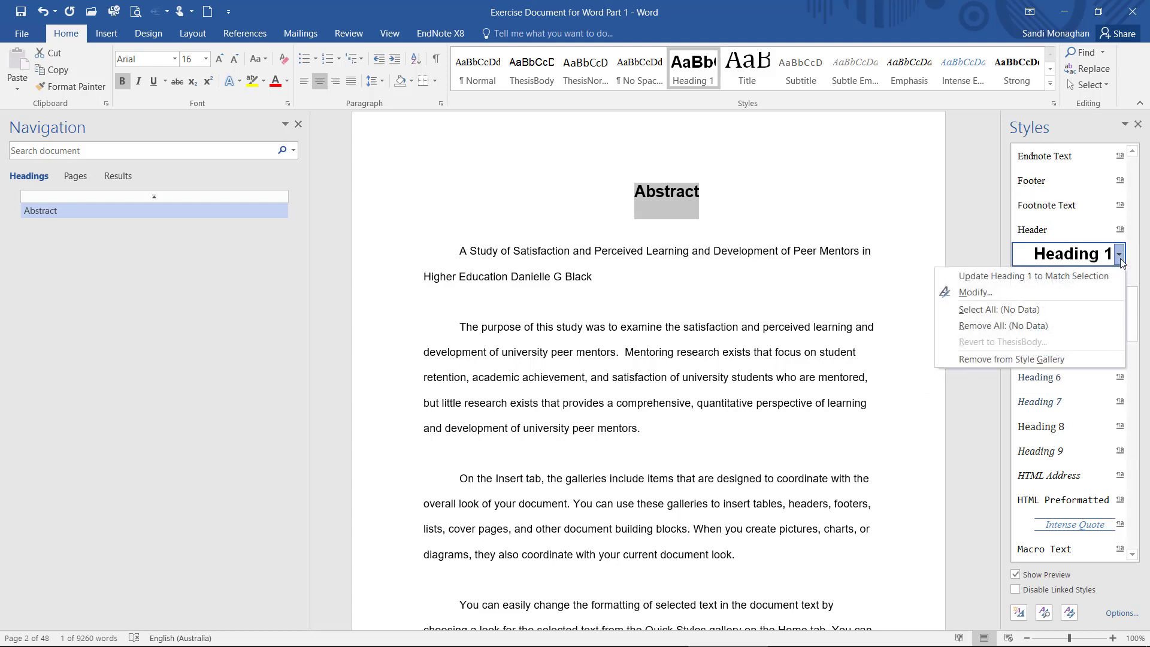
left_click(1060, 292)
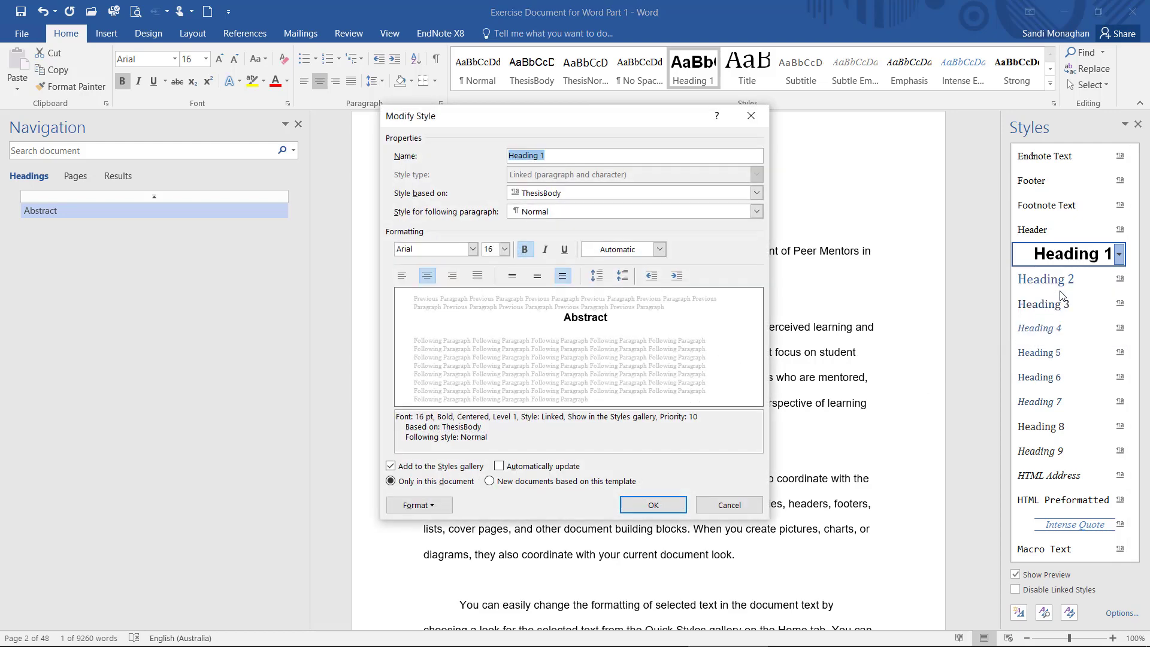
left_click(504, 249)
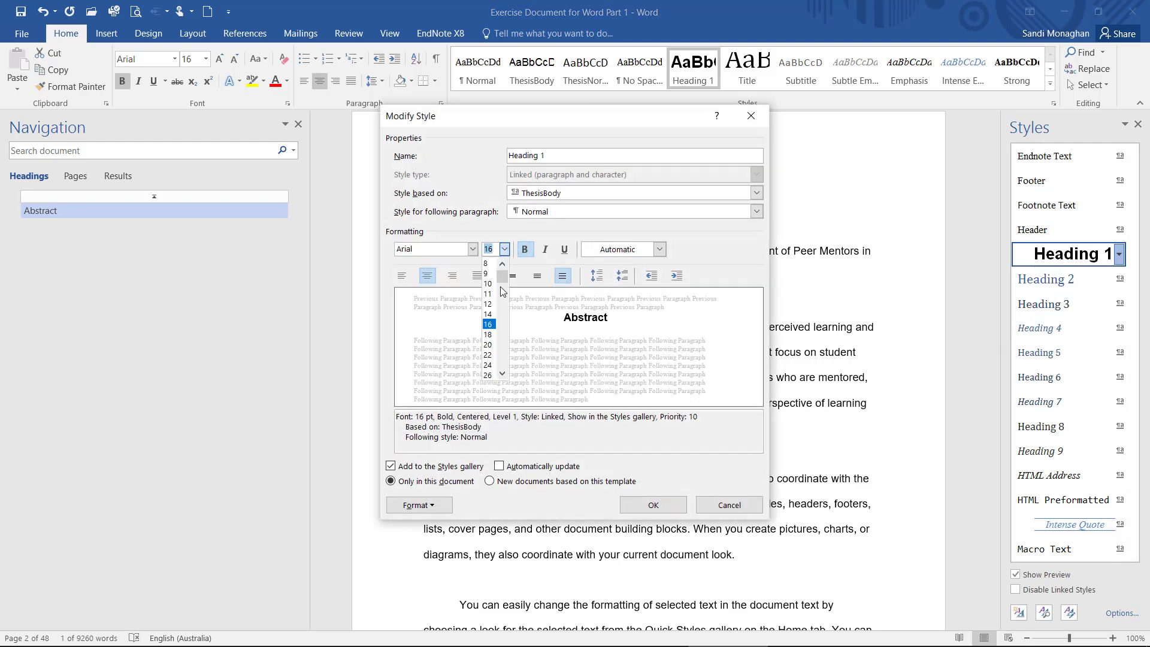
left_click(488, 334)
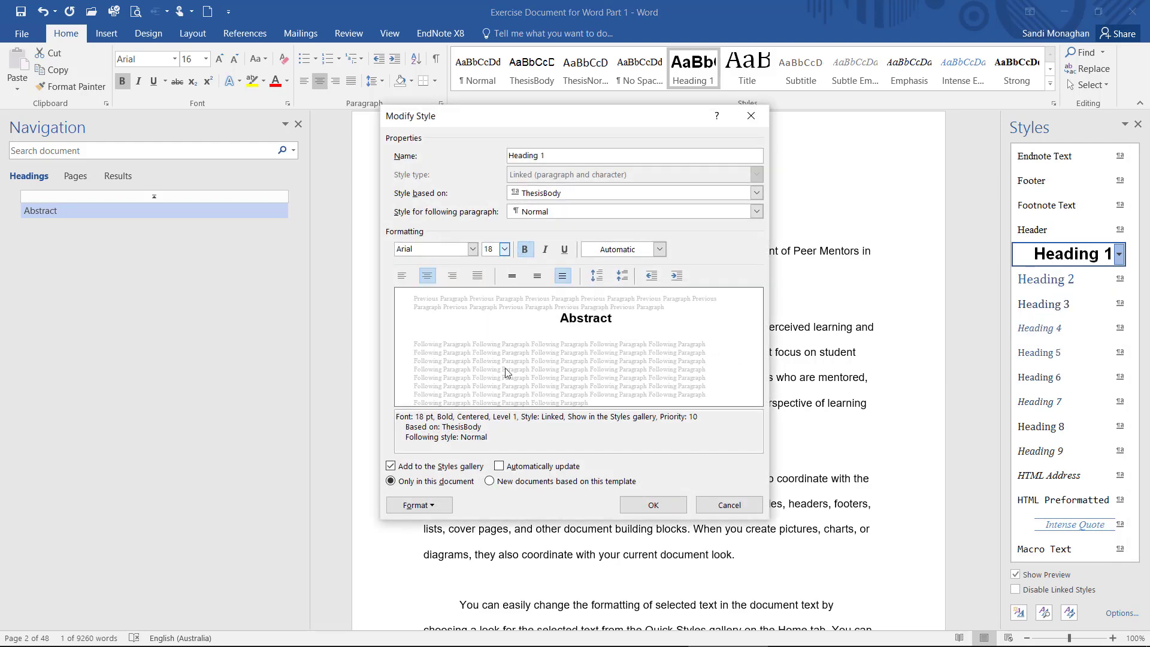
- Confirm the 18 pt Heading 1 change, then go to Part 2's 1.1 Background section
left_click(653, 506)
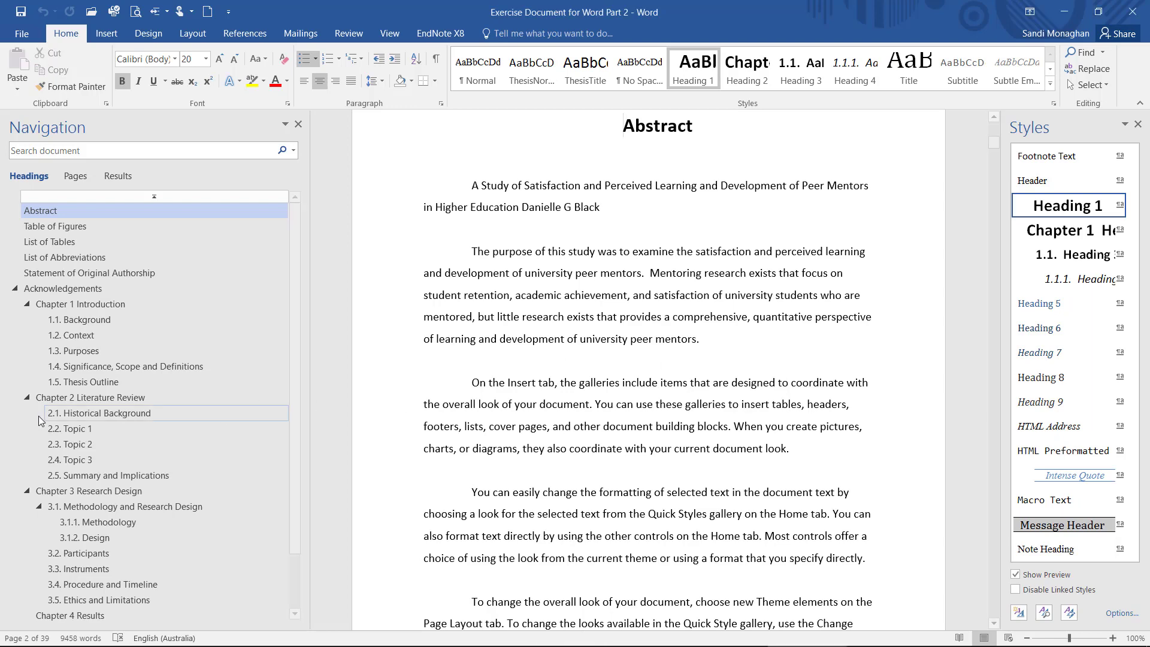
left_click(61, 538)
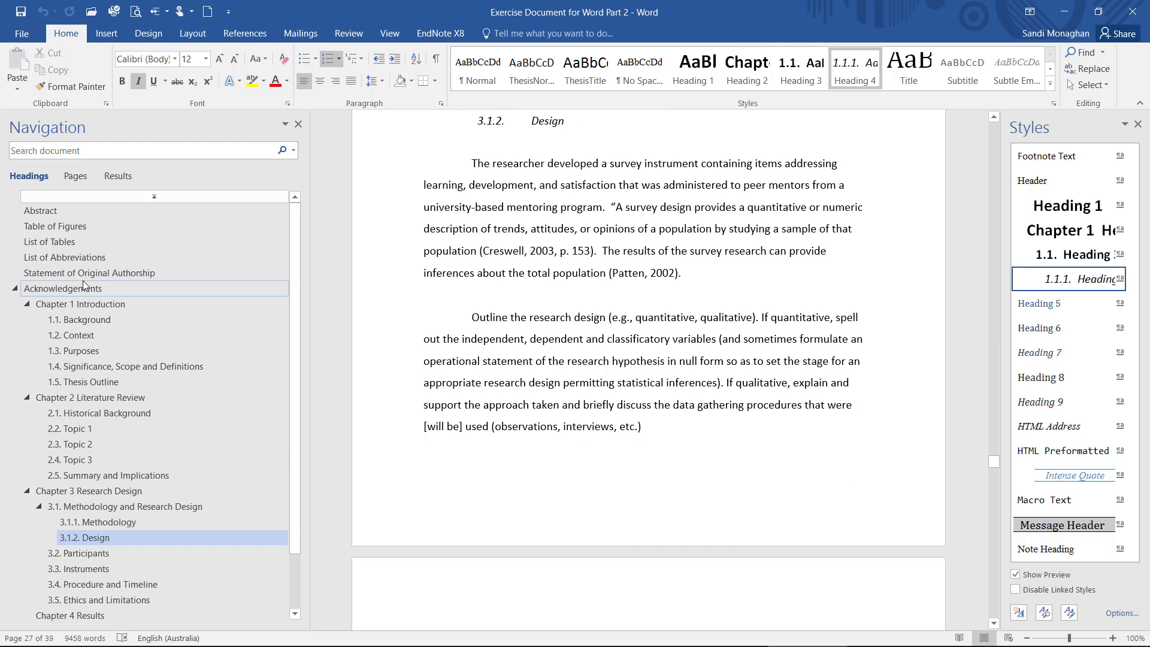
left_click(84, 288)
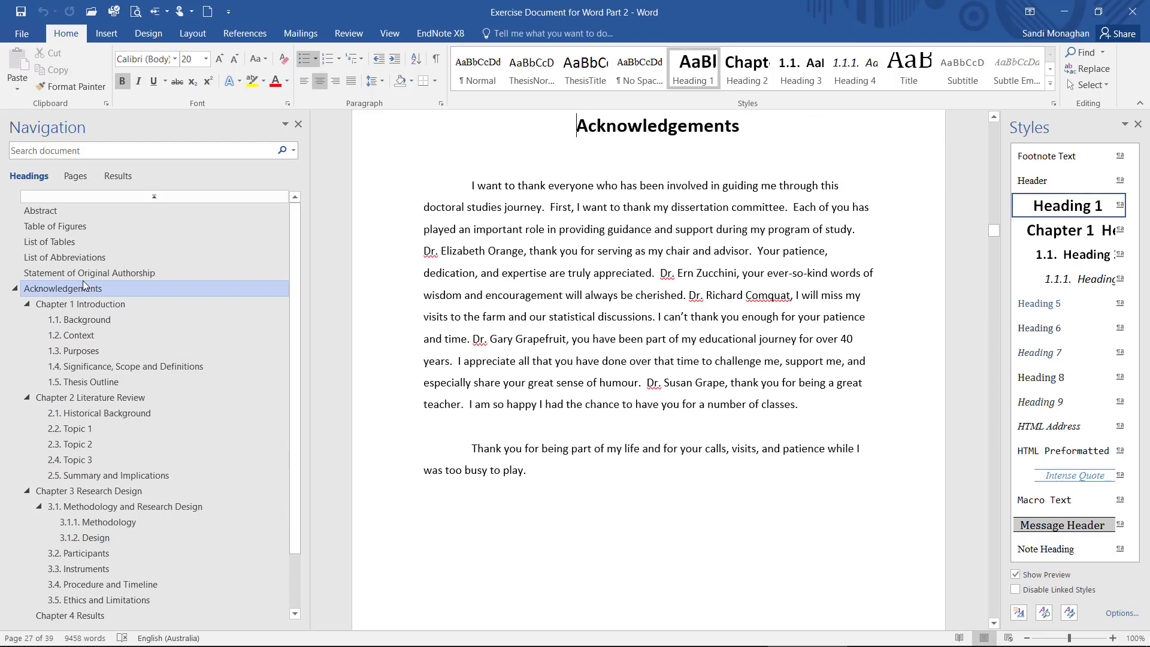
left_click(118, 322)
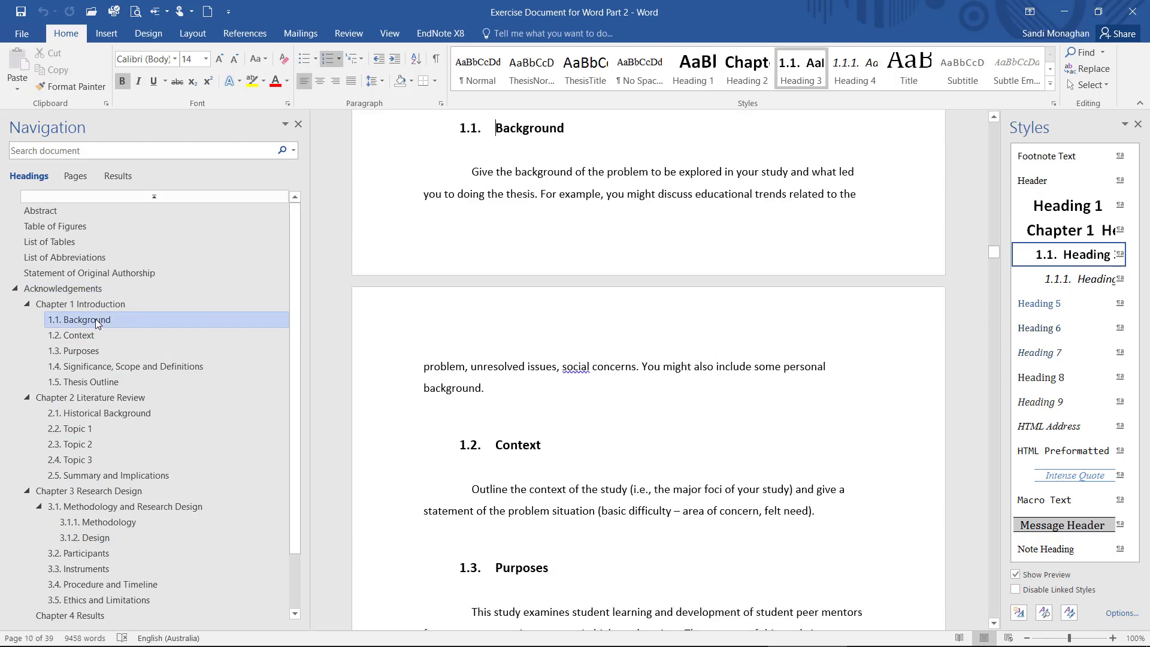